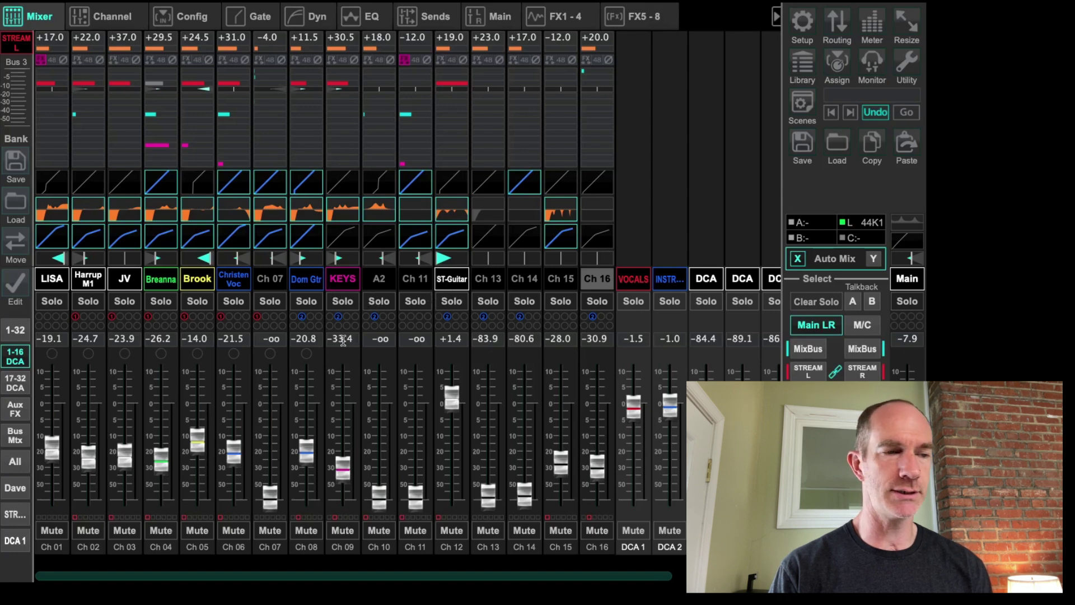
Check channels 17–32, then show aux inputs and FX returns (Music-PC, USB L/R, reverbs, Delay)
left_click(15, 386)
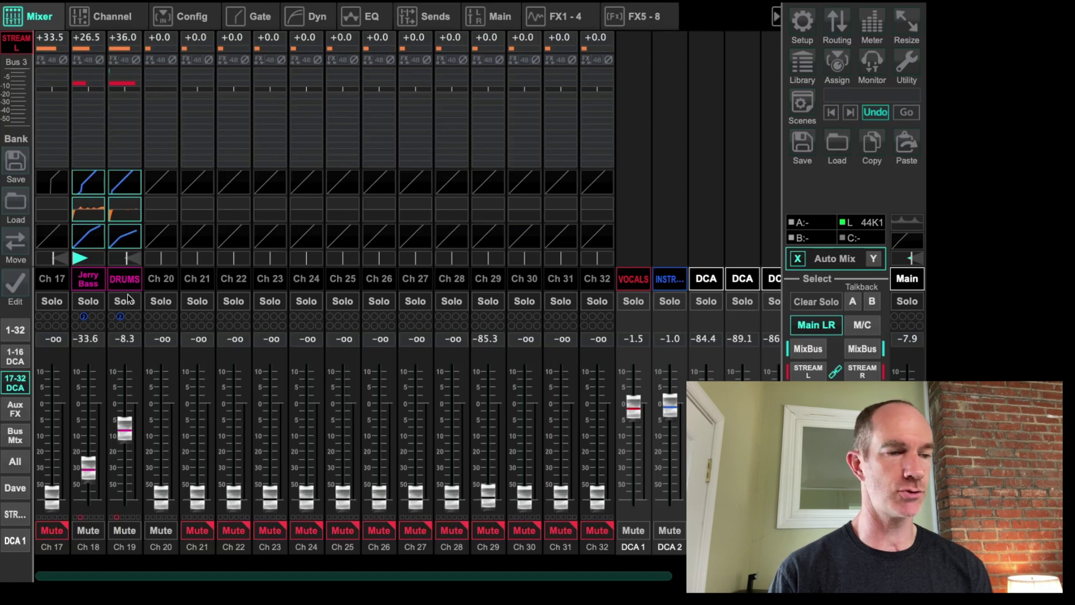
left_click(20, 409)
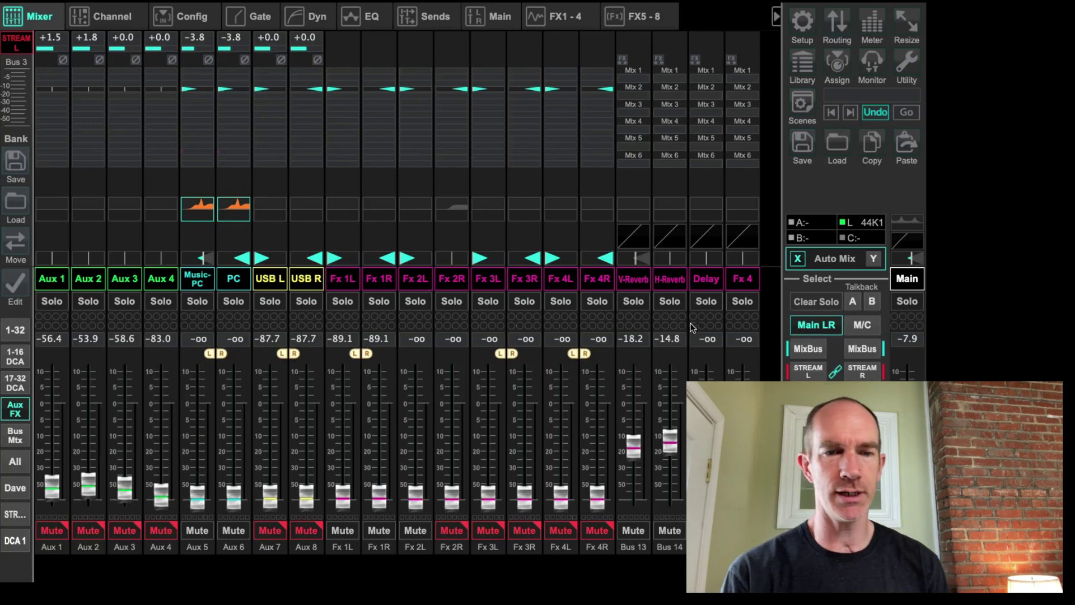
Show the Bus 1–16 and matrix faders, with STREAM L/R (Bus 3–4) at -13.7
left_click(15, 436)
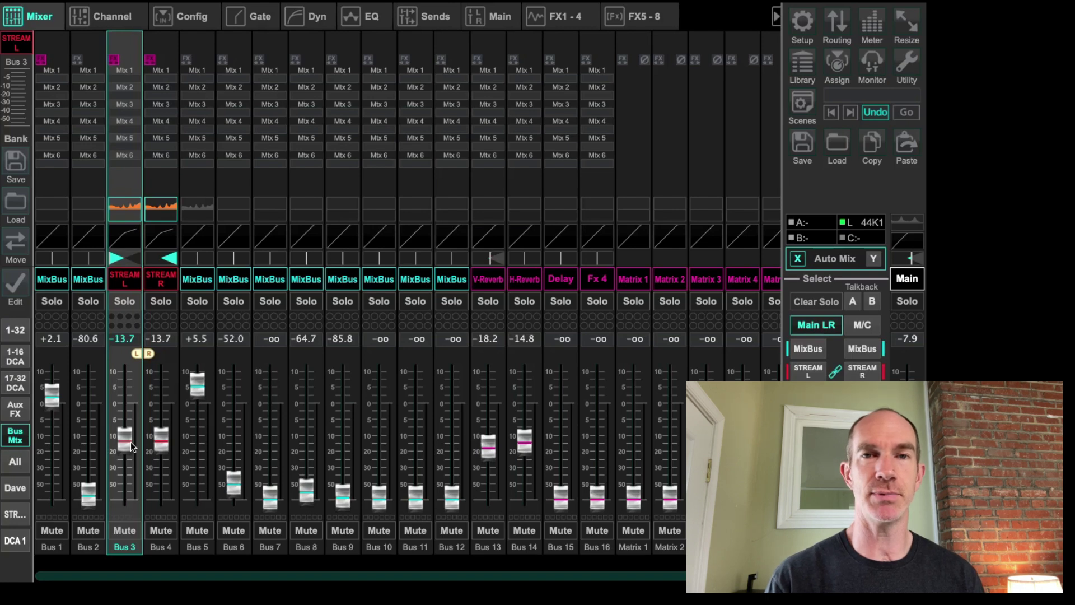
Show channels 1–16 at their STREAM L send levels, e.g. LISA -6.5, ST-Guitar +10.0
left_click(15, 359)
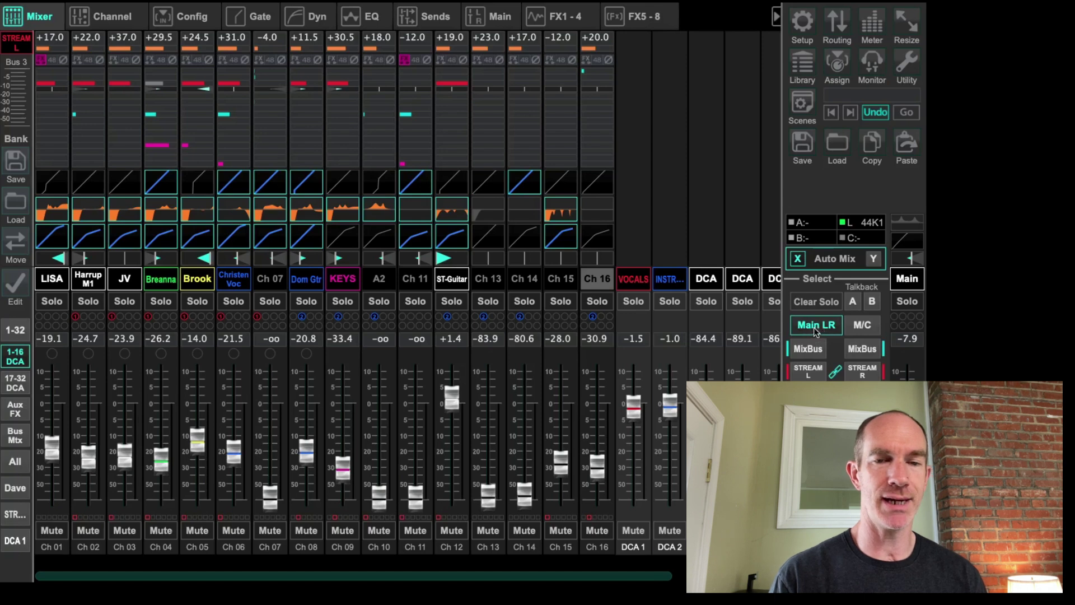
left_click(808, 371)
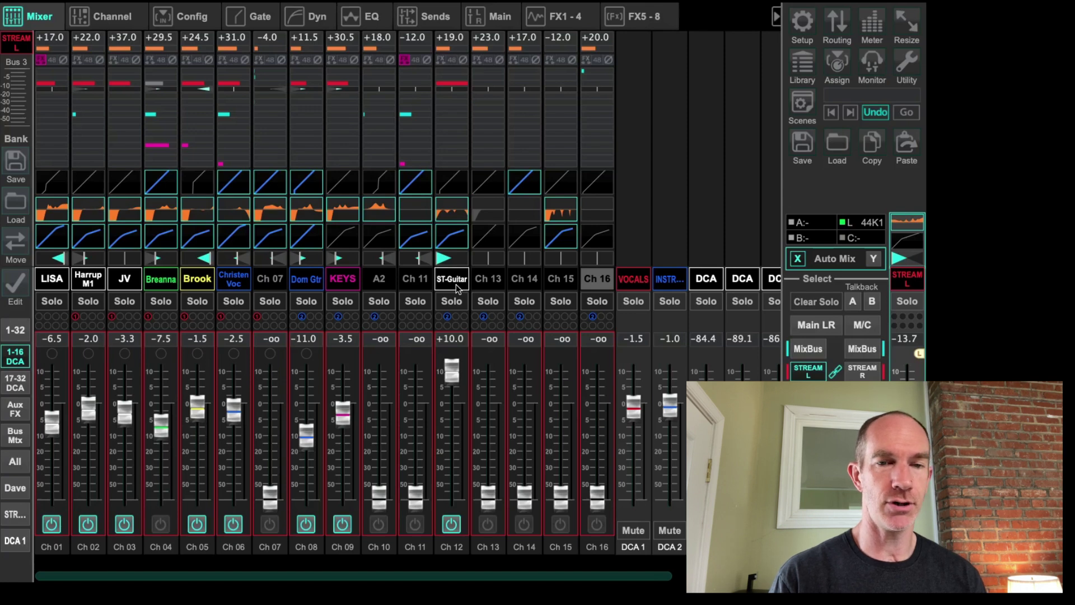
Return channel faders to Main LR levels, e.g. LISA -19.1 and ST-Guitar +1.4
left_click(821, 329)
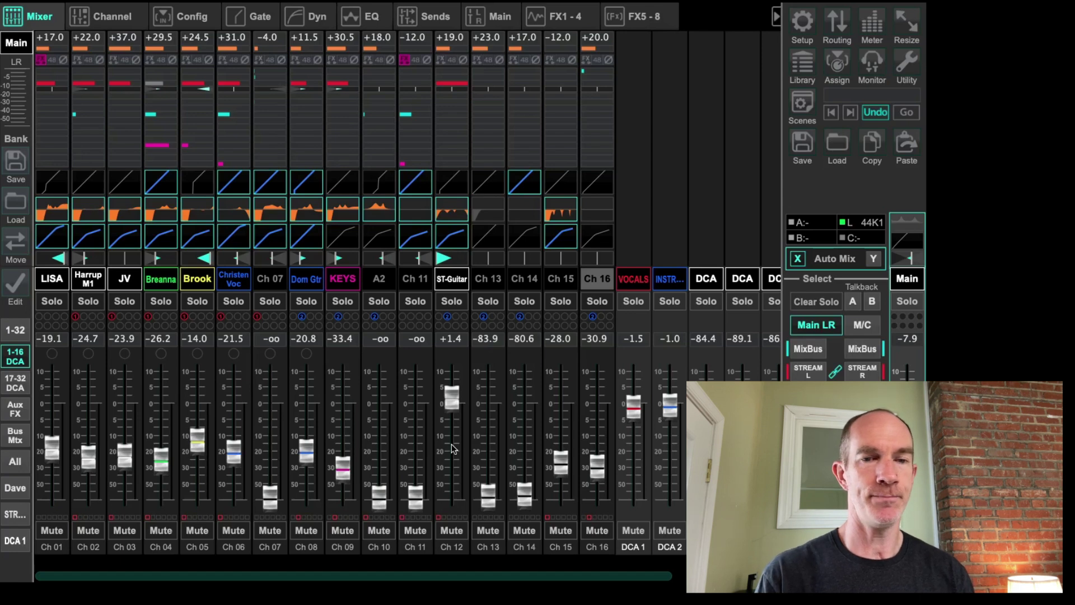
left_click(810, 371)
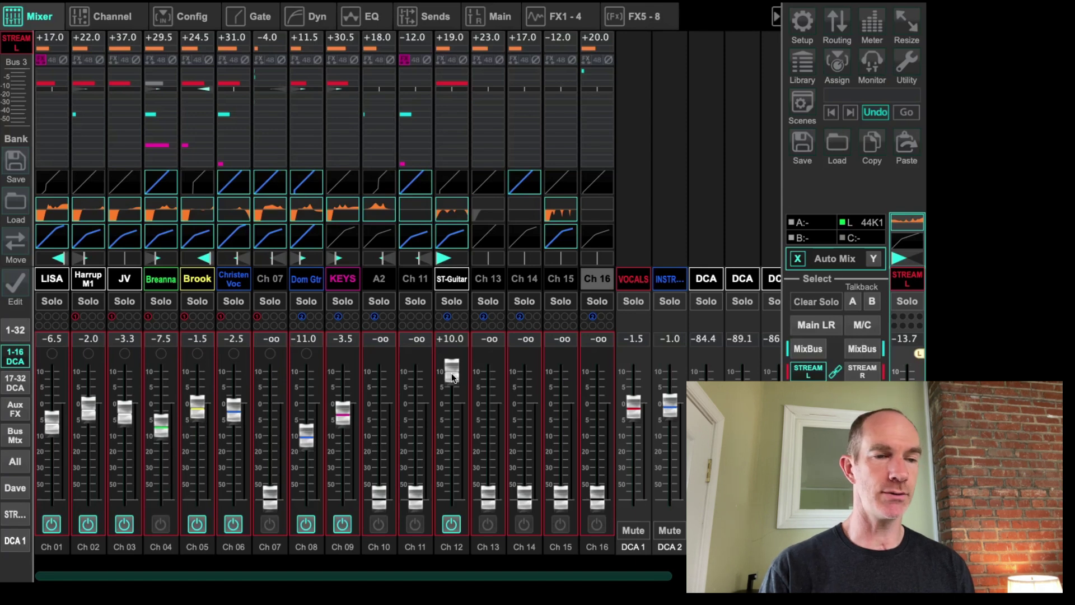
left_click(825, 328)
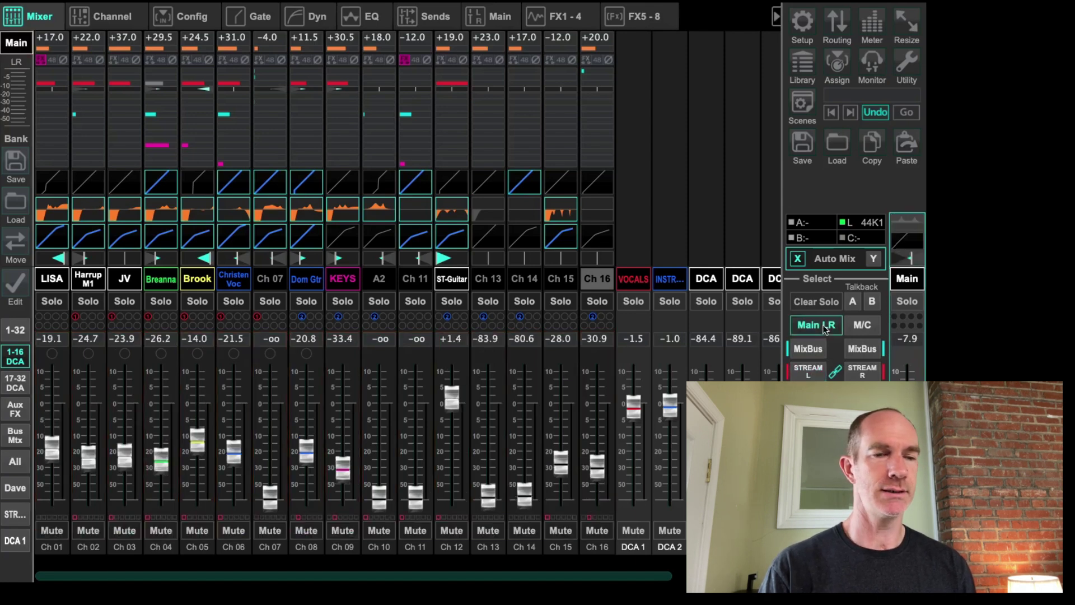
Show channels 17–32 at STREAM L send levels: Jerry Bass -16.5, DRUMS +3.3
left_click(17, 383)
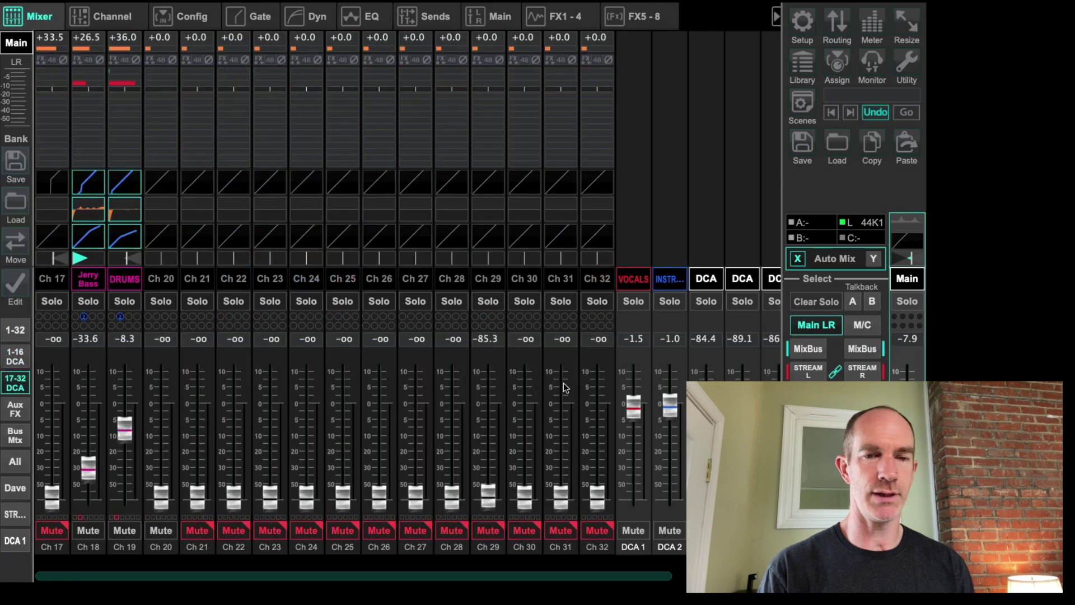
left_click(804, 374)
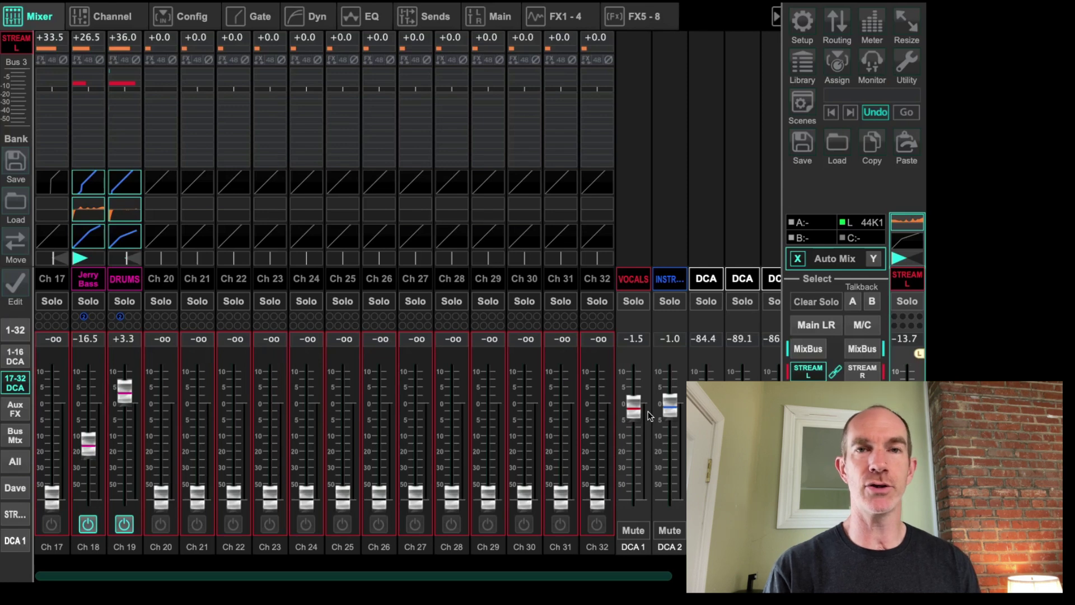
Recheck channels 1–16 STREAM L sends, go back to Main LR, and open Routing on Inputs
left_click(817, 326)
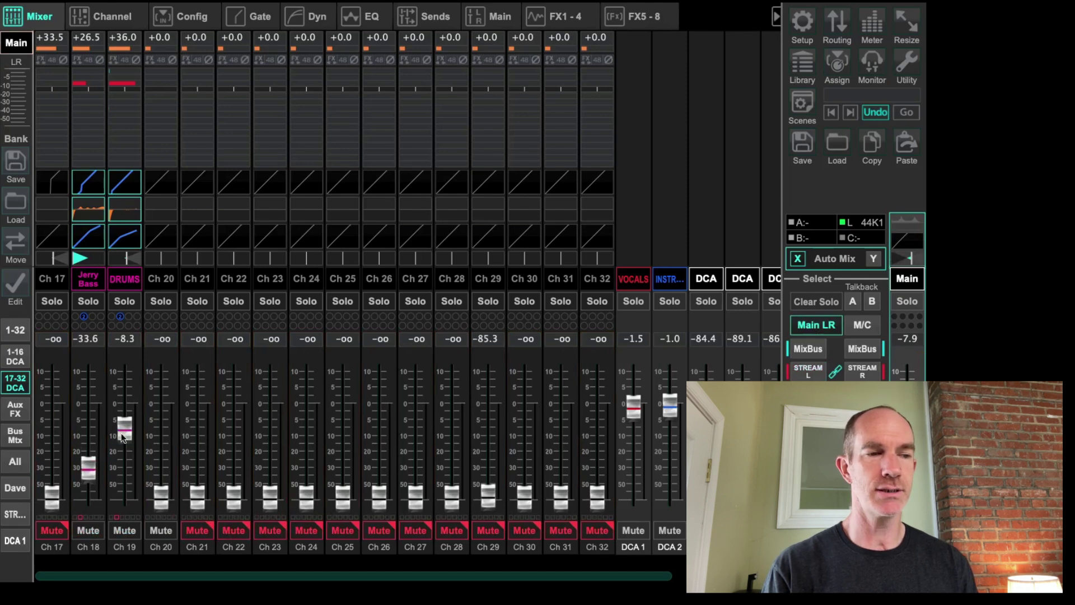
left_click(13, 356)
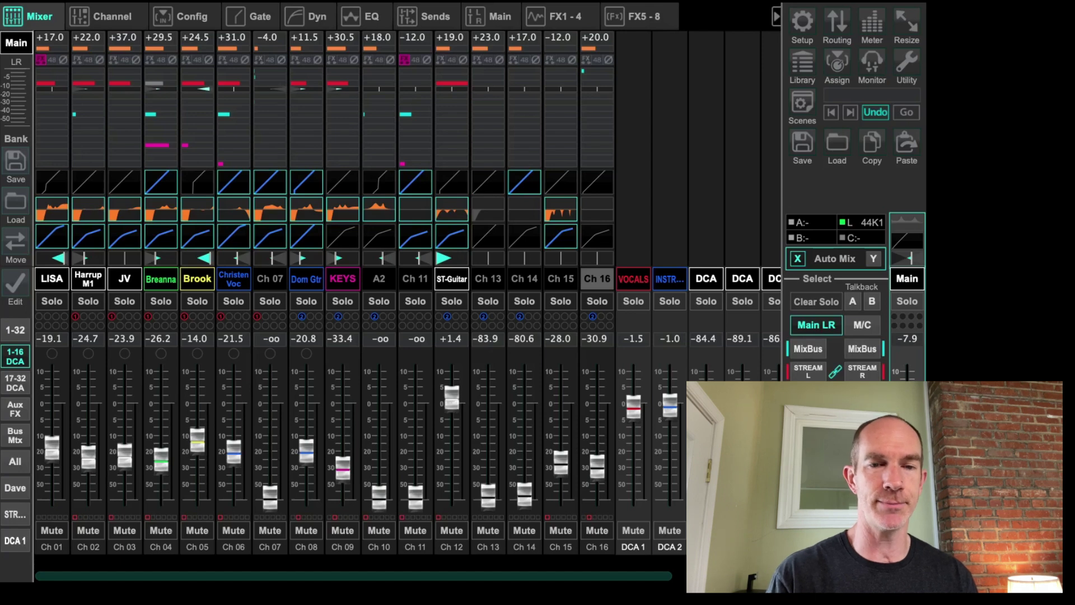
left_click(808, 374)
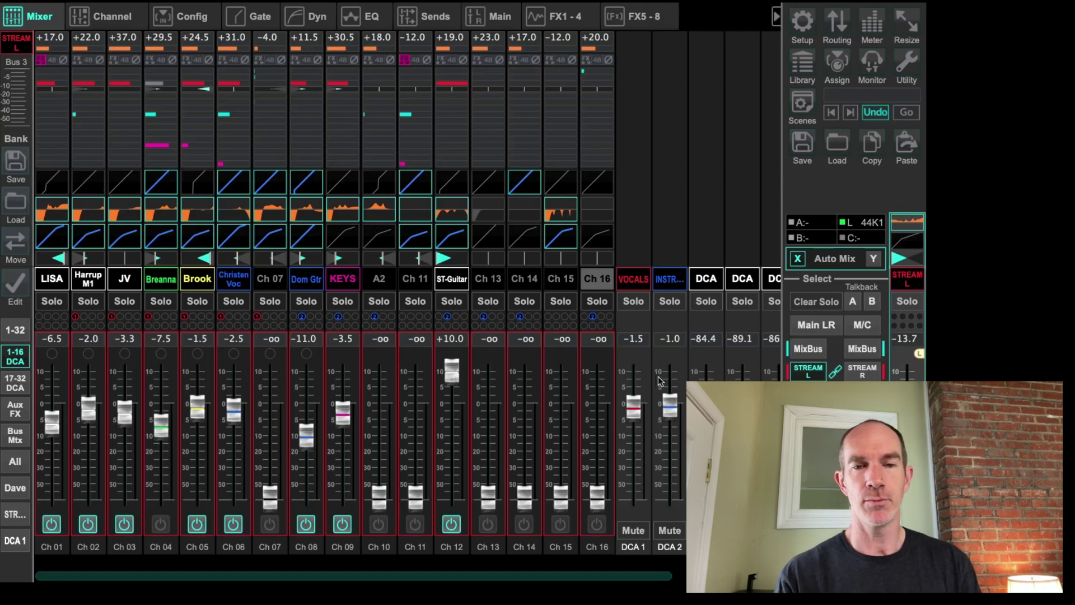
left_click(815, 326)
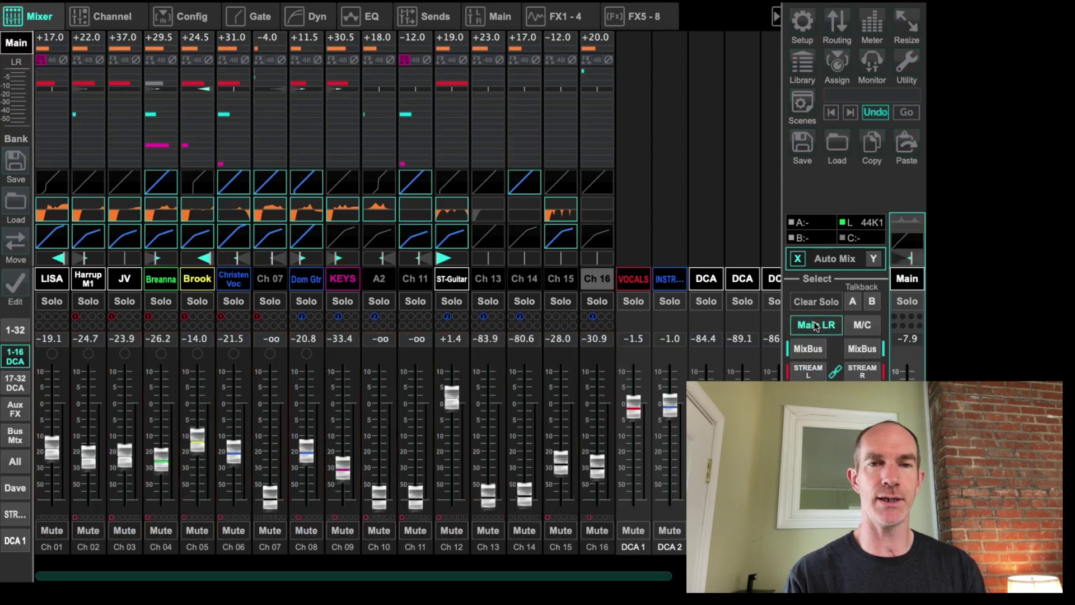
left_click(838, 29)
Review the input routing grid, then show Card outputs 17–32 fed from Local 17–32
left_click(103, 57)
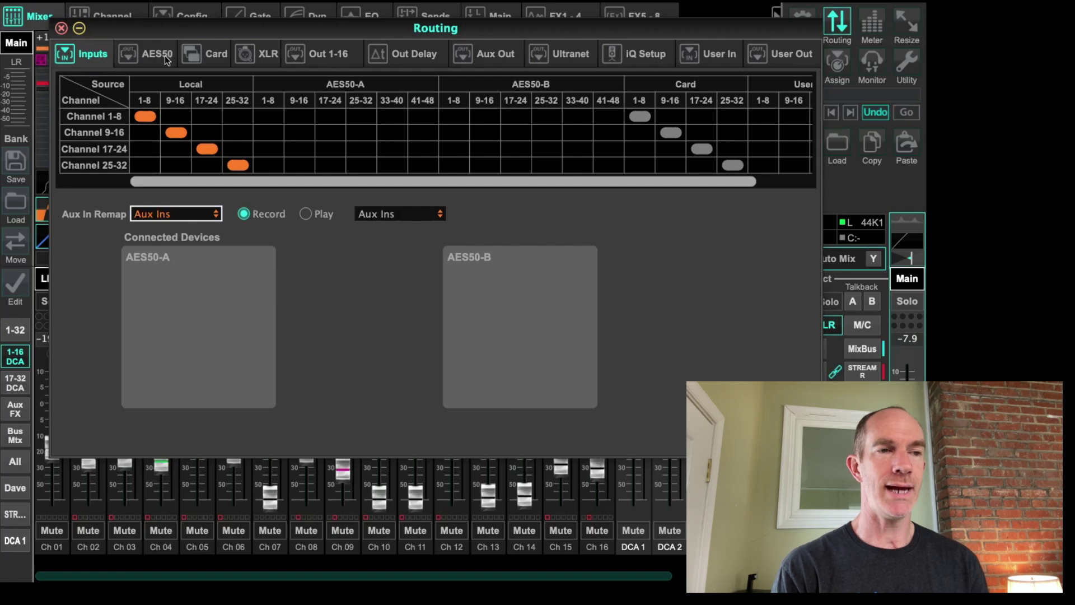
left_click(210, 60)
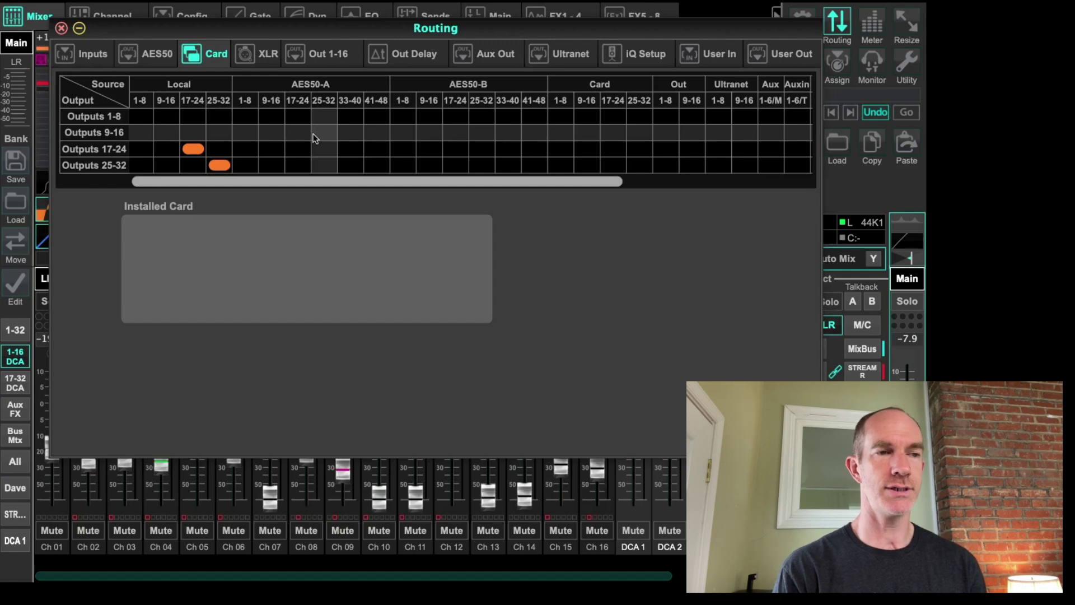
Scroll across the Card grid, then show XLR outputs 1–16 fed from Out 1–16
scroll(315, 138, "right", 5)
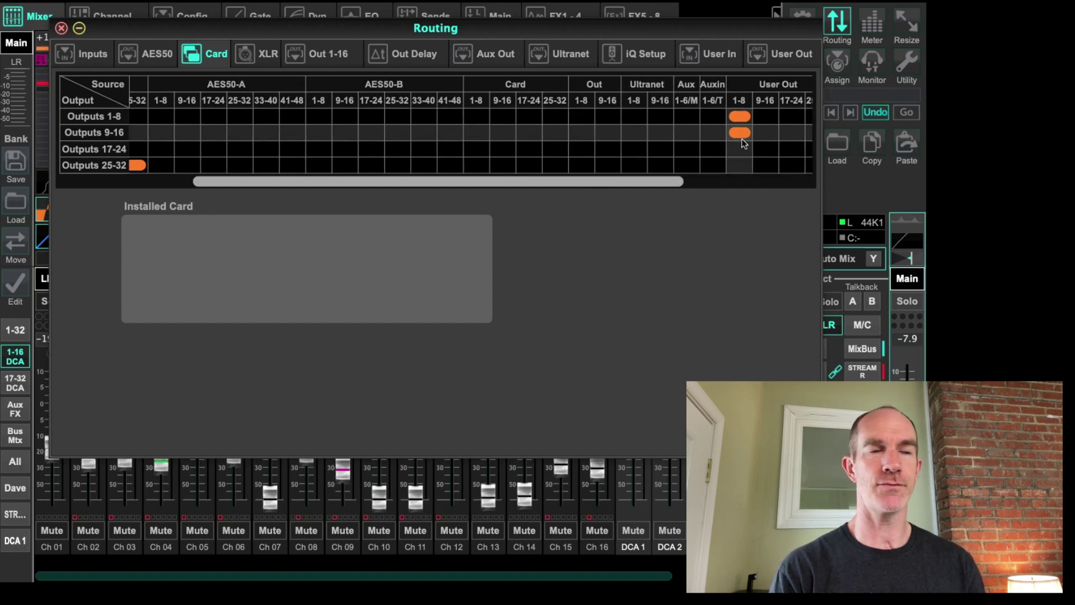
scroll(684, 129, "left", 5)
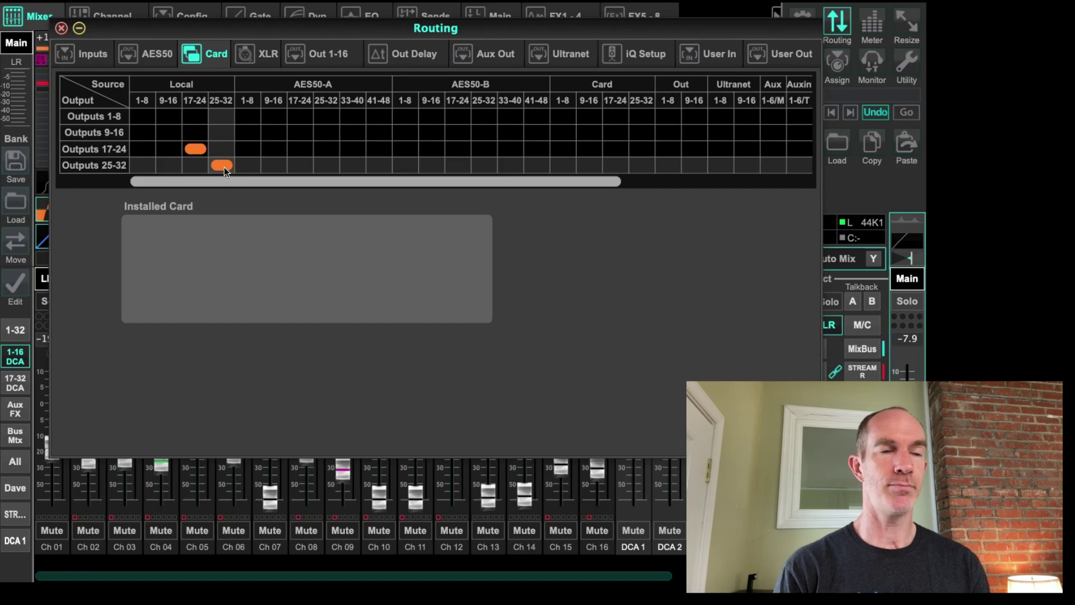
left_click(264, 60)
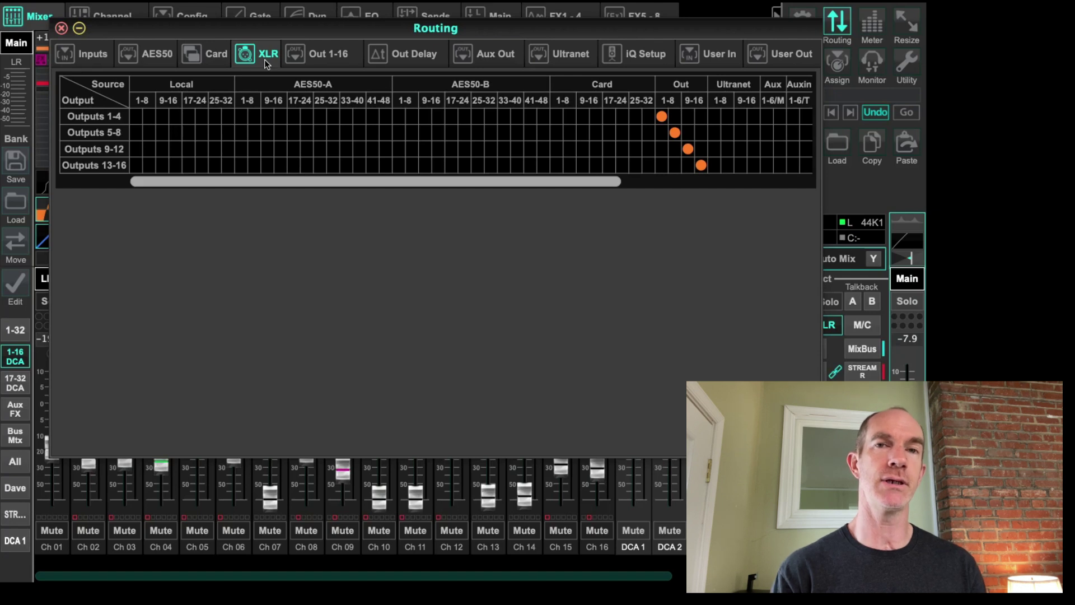
Review Out 1-16 routing: STREAM outputs from Mix Bus 03/04, outputs 15–16 from Main L/R
left_click(337, 56)
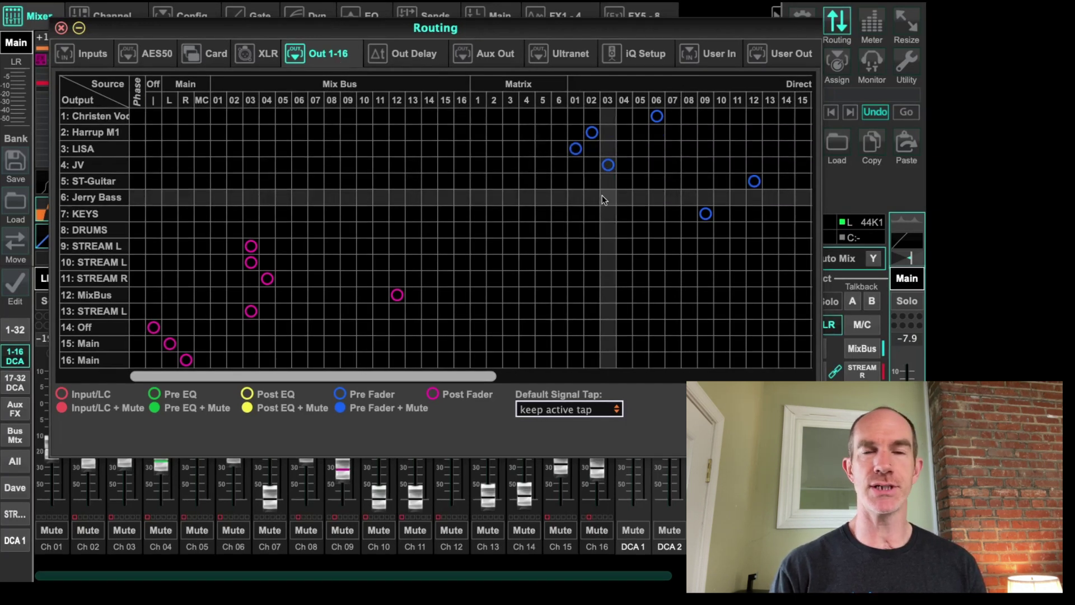
scroll(602, 197, "right", 7)
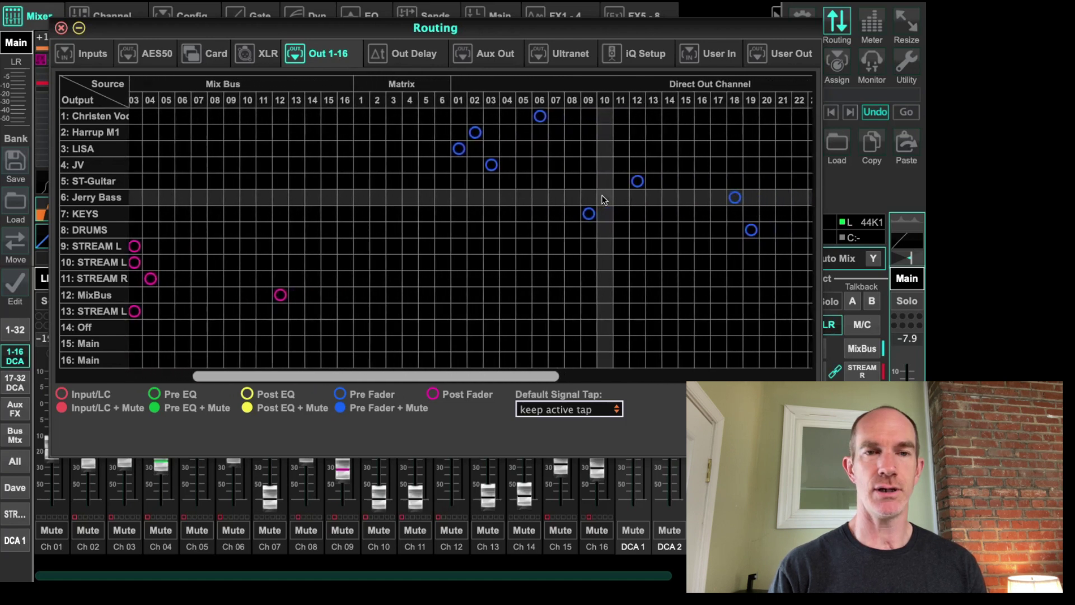
scroll(603, 200, "right", 1)
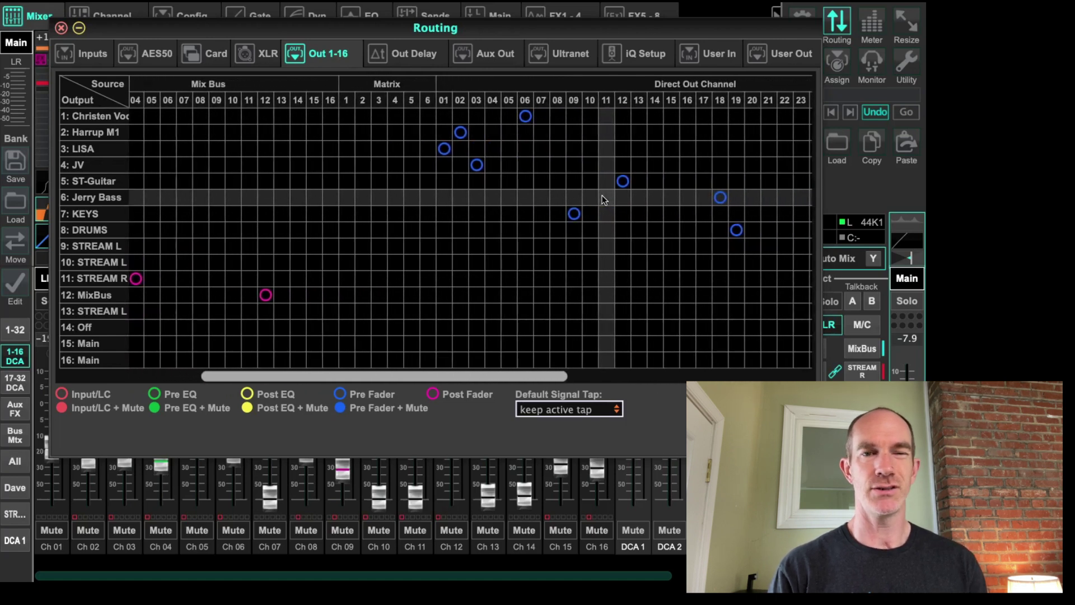
scroll(604, 200, "left", 1)
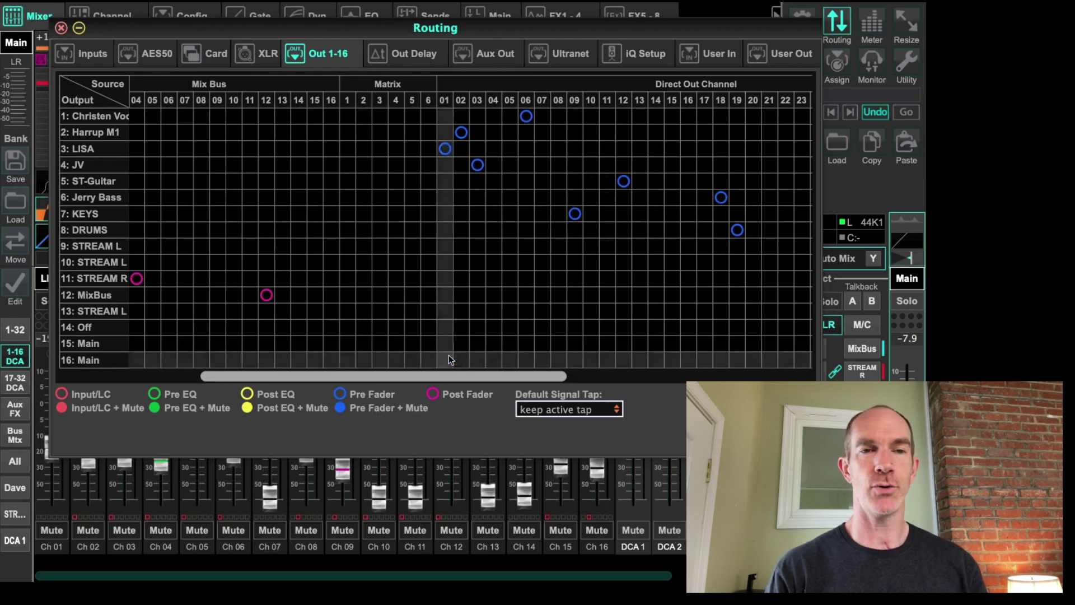
scroll(470, 168, "left", 8)
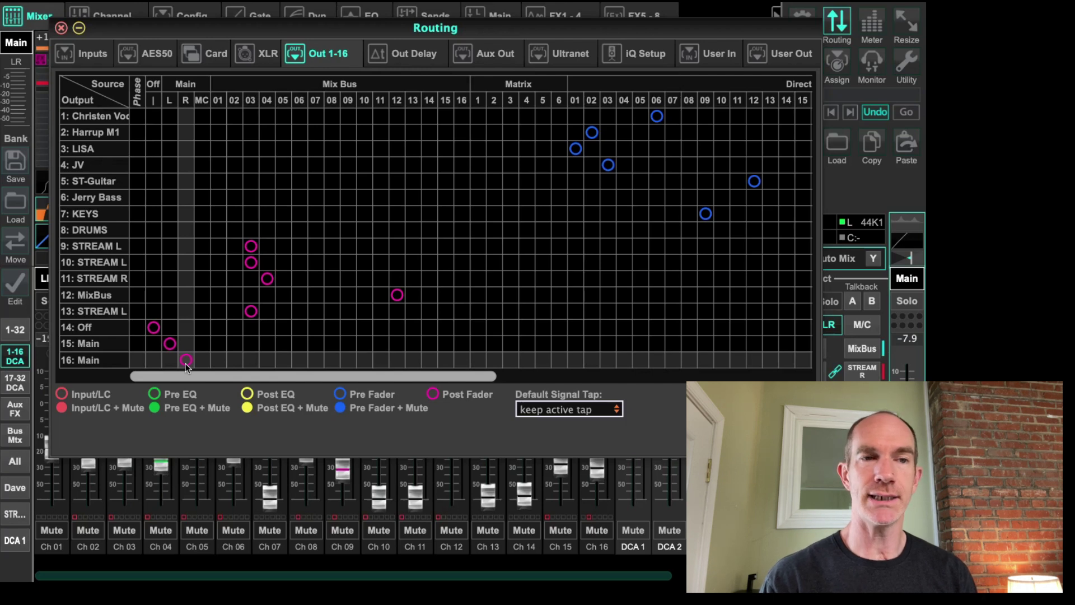
left_click(493, 56)
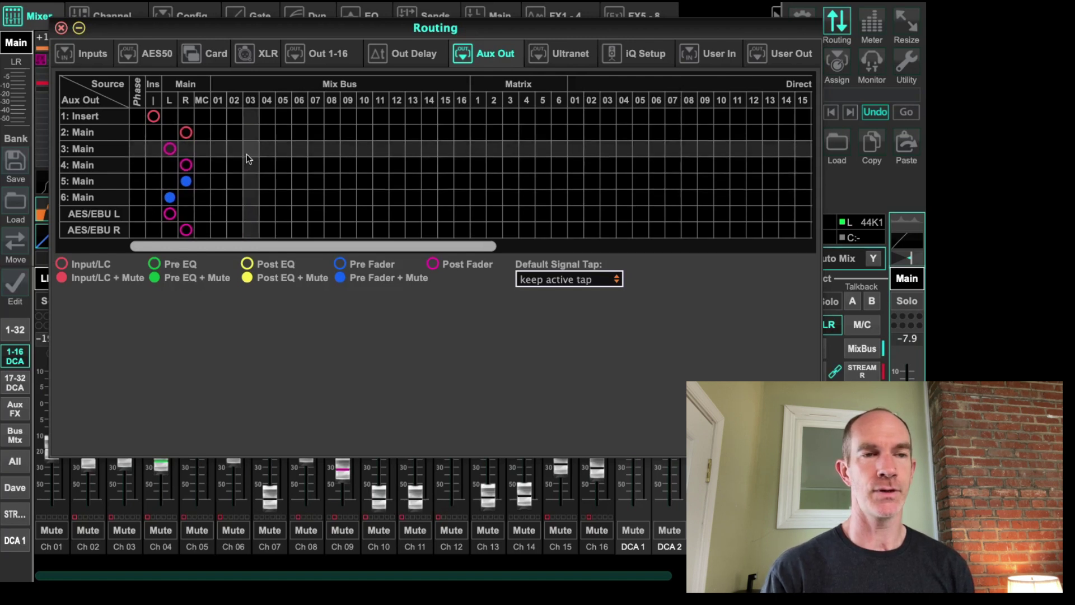
left_click(321, 59)
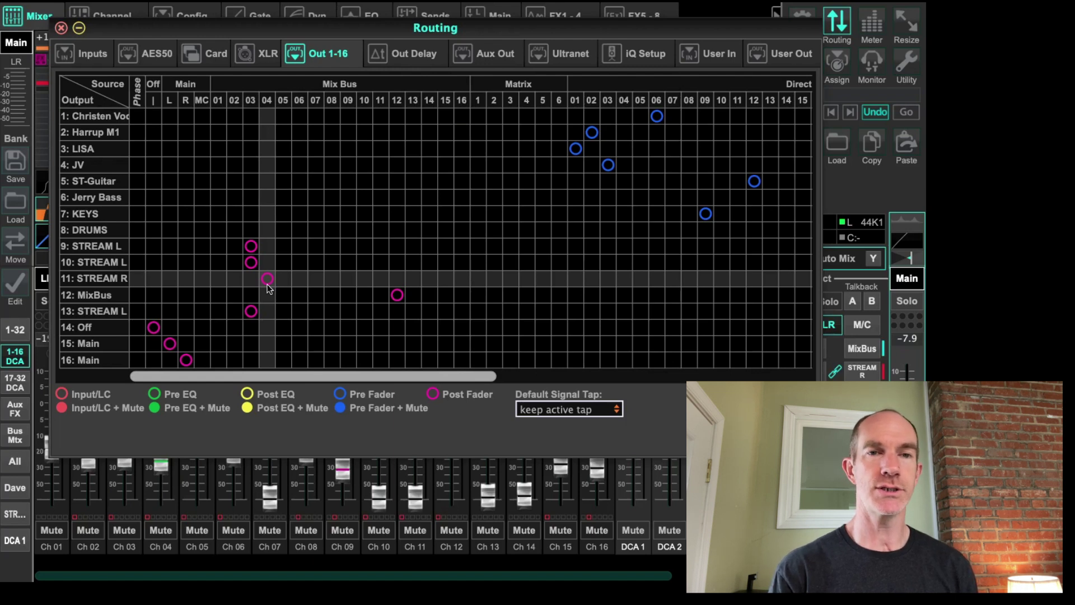
Show the User Out patch: Outputs 1 and 2 fed post-fader from MixBus 03 and 04
left_click(784, 57)
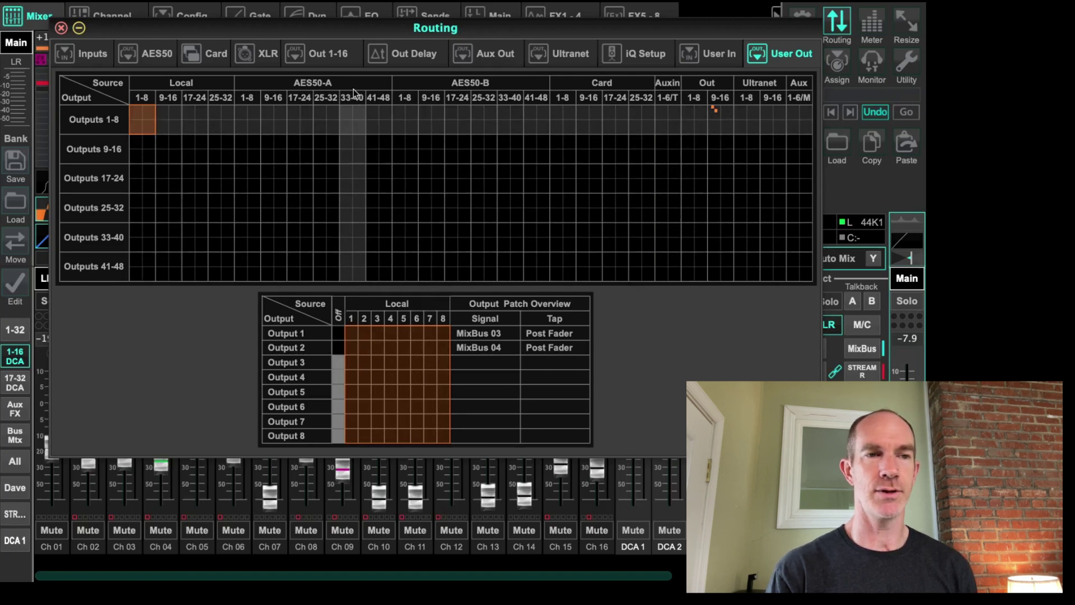
Return routing to Out 1-16, where output 12 takes Mix Bus 12 post-fader
left_click(332, 57)
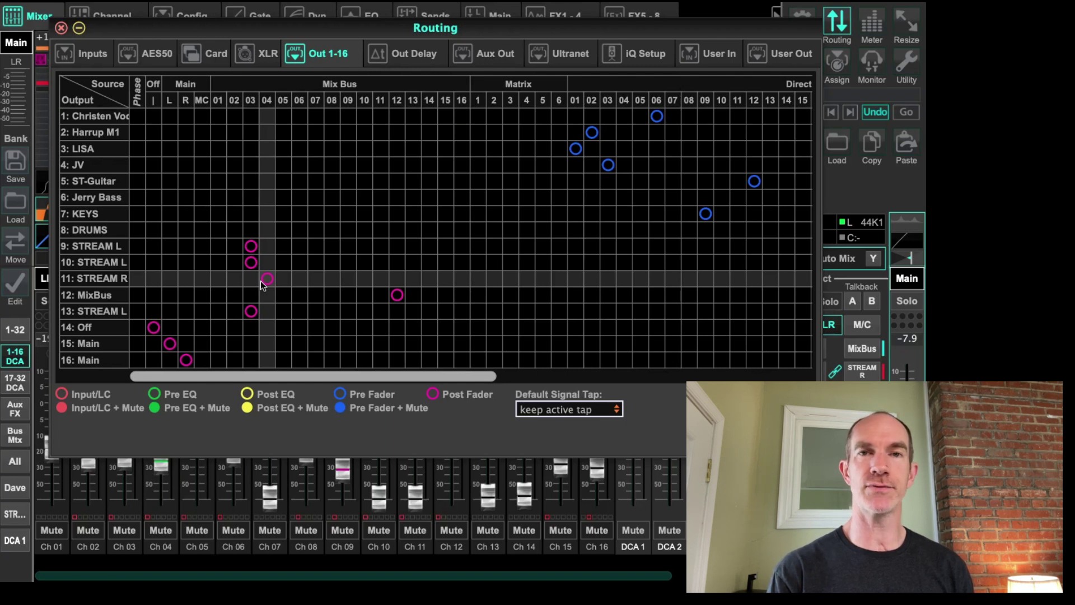
Close Routing and bring up the bus and matrix faders, with STREAM L/R at -13.7
left_click(61, 28)
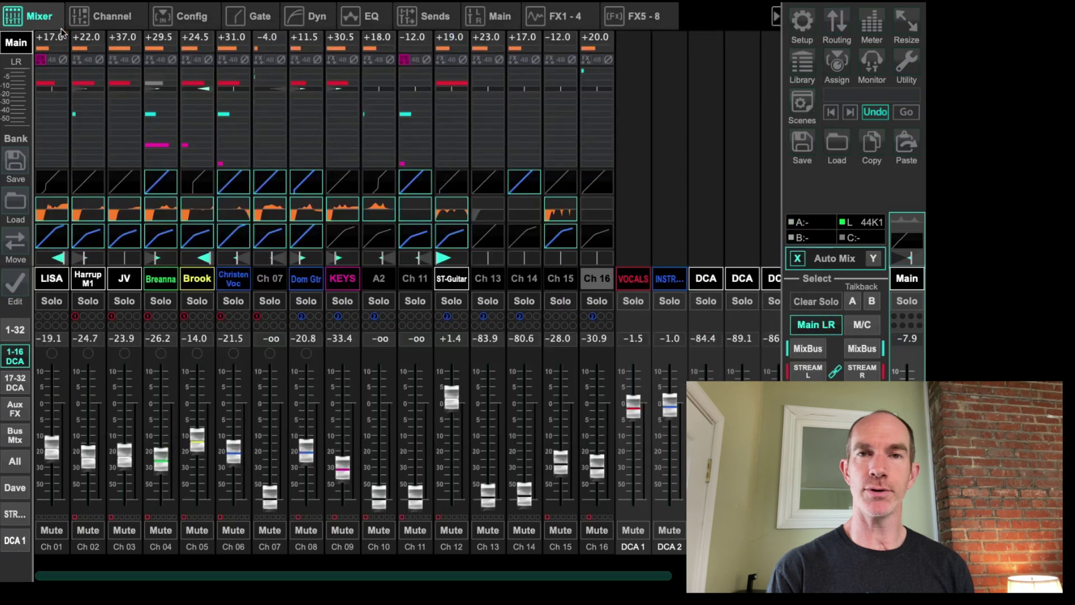
left_click(15, 436)
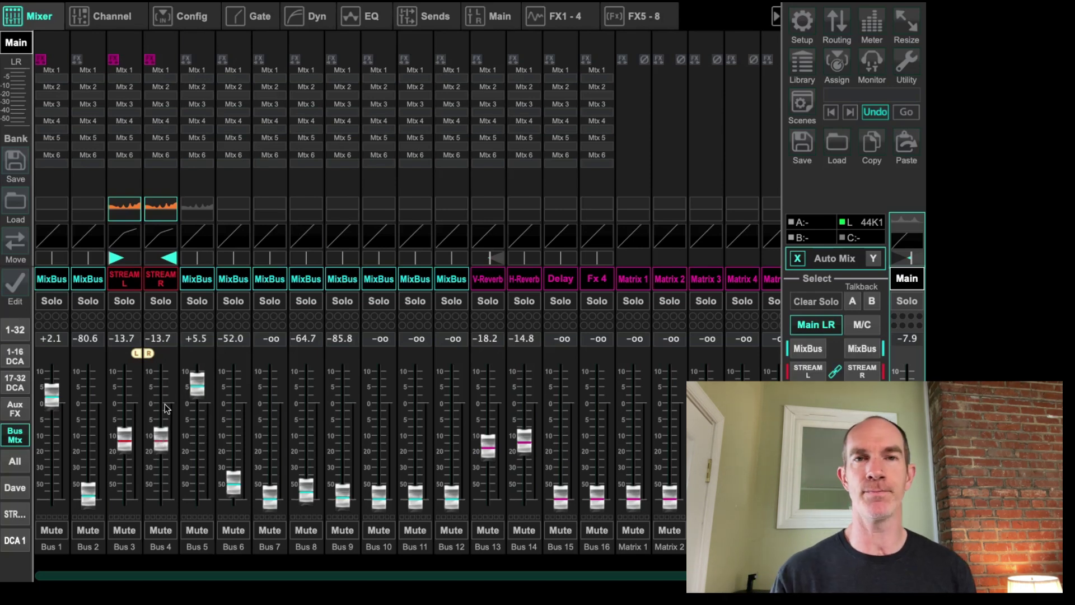
Show channels 1–16 as STREAM L sends, with LISA at -6.5 and ST-Guitar at +10.0
left_click(815, 374)
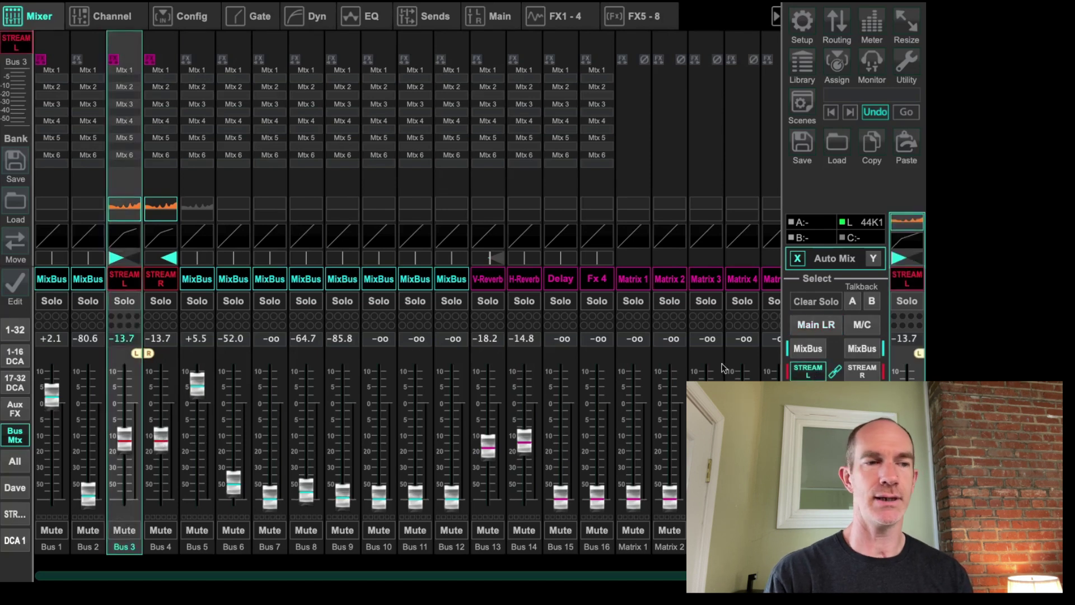
left_click(15, 358)
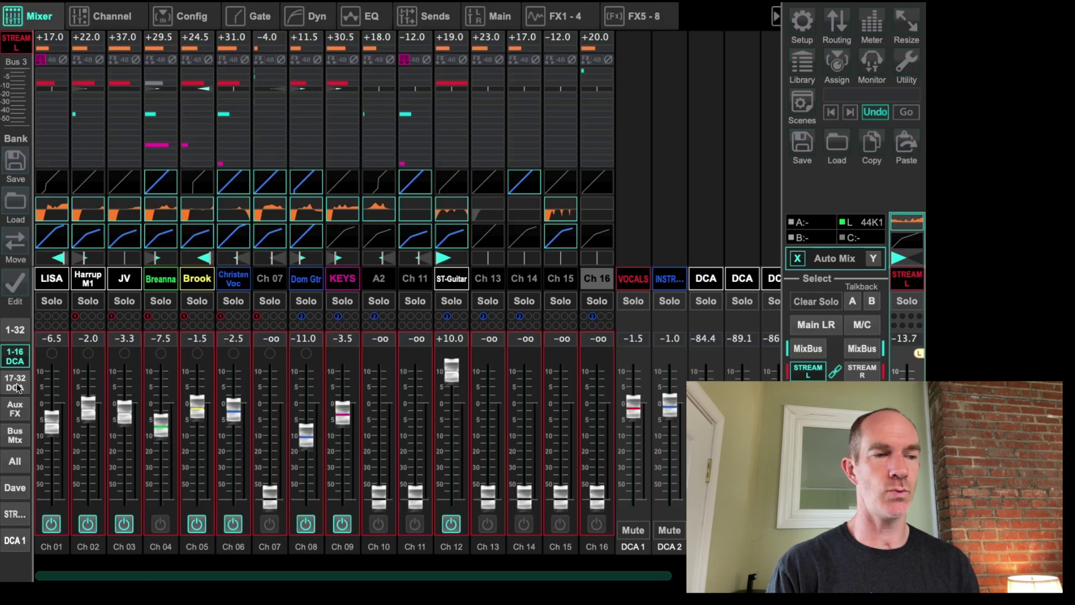
Select Bus 3 STREAM L in the Bus Mtx bank and view its Channel page with Fx6L:LIM inserted pre
left_click(828, 324)
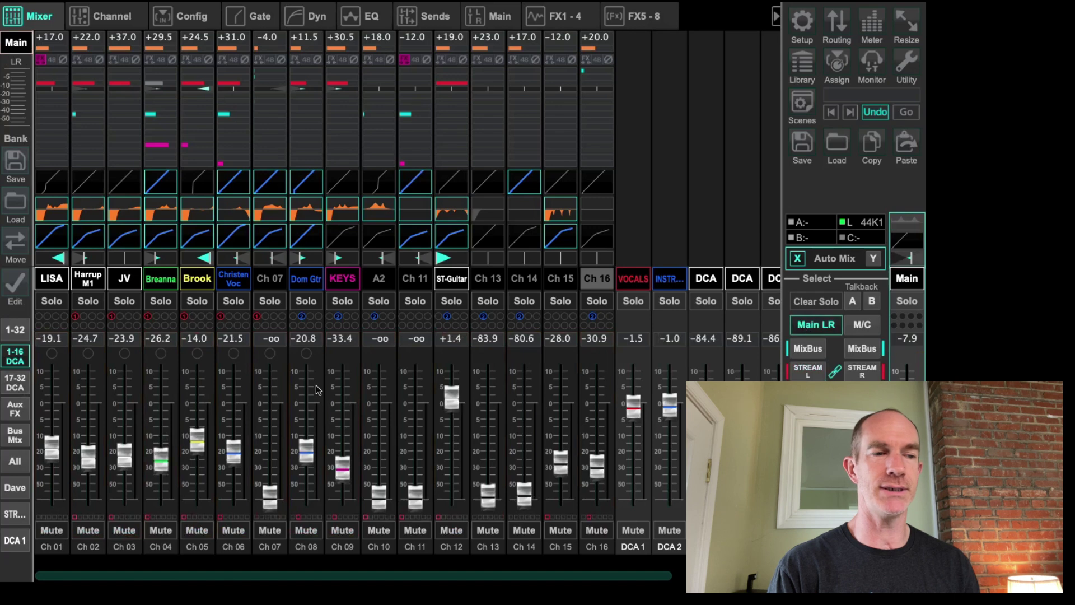
left_click(17, 439)
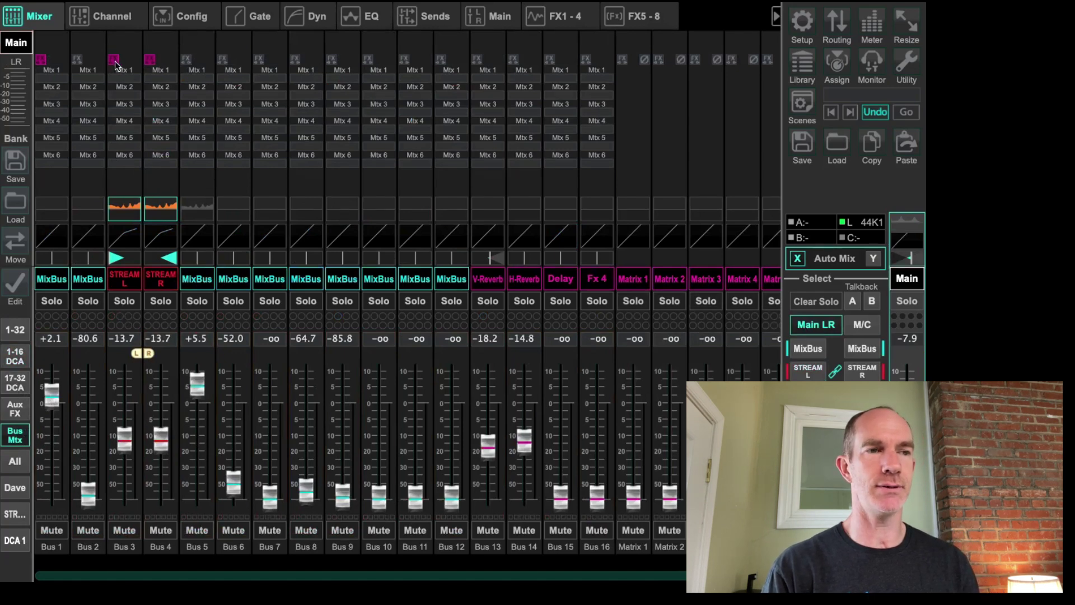
left_click(132, 279)
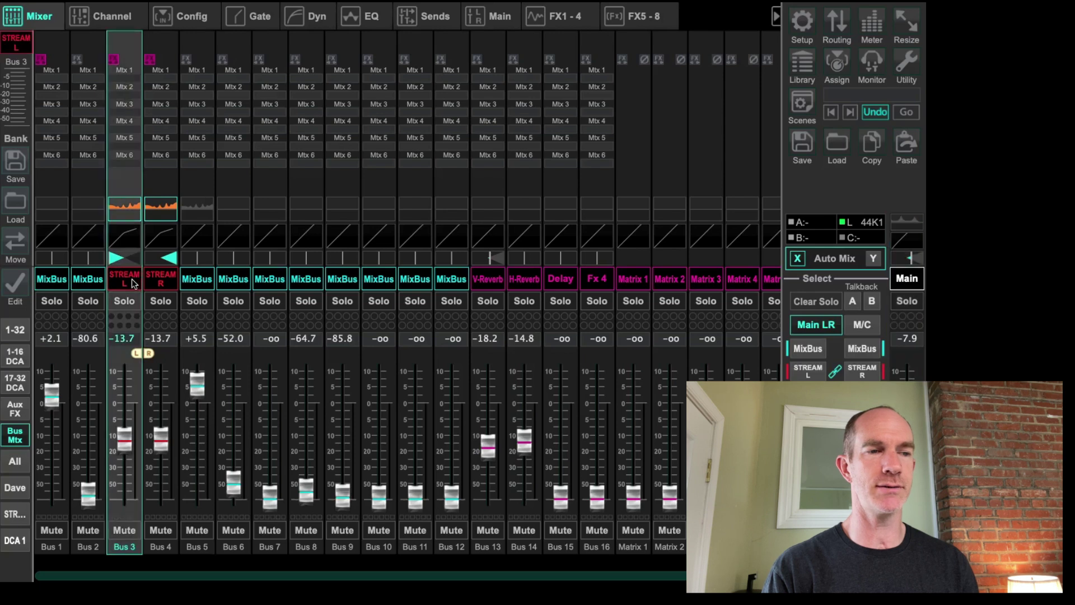
left_click(110, 18)
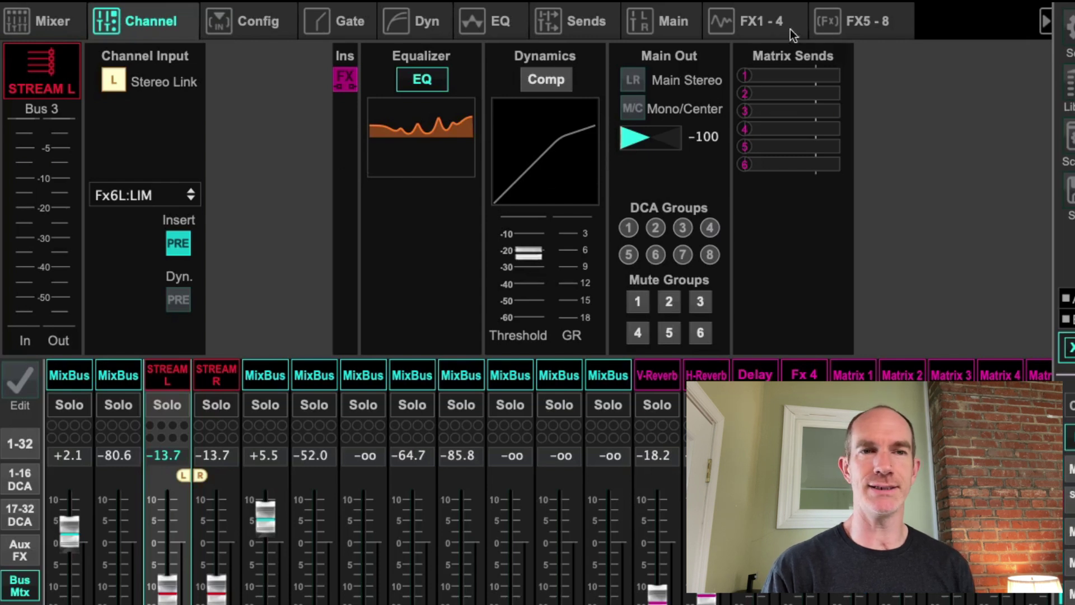
Open the FX 6 Precision Limiter editor on the FX 5–8 page, output gain 0.0 dB
left_click(849, 25)
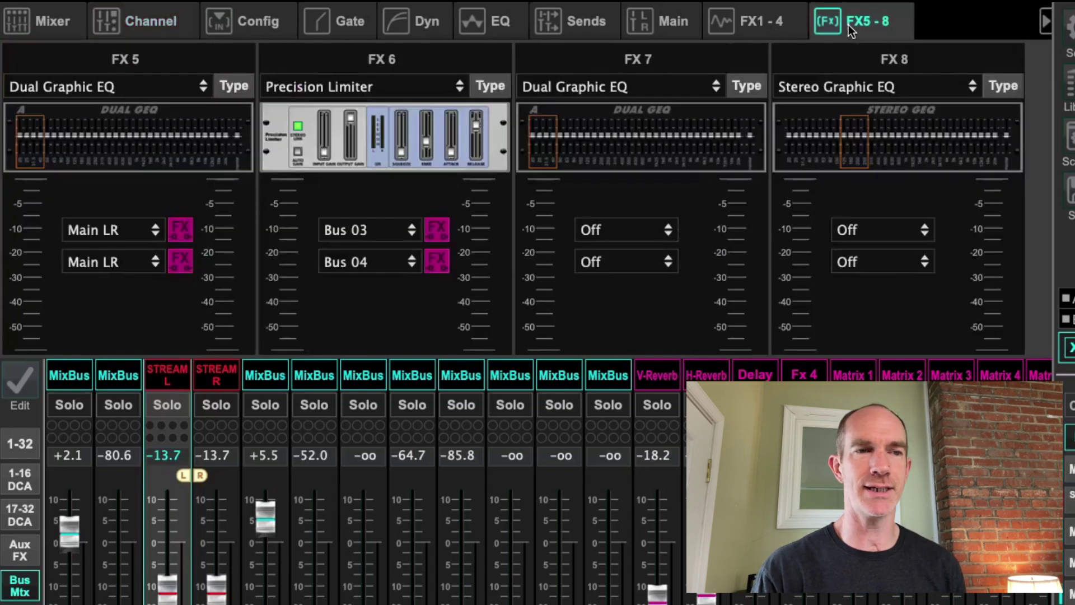
left_click(405, 139)
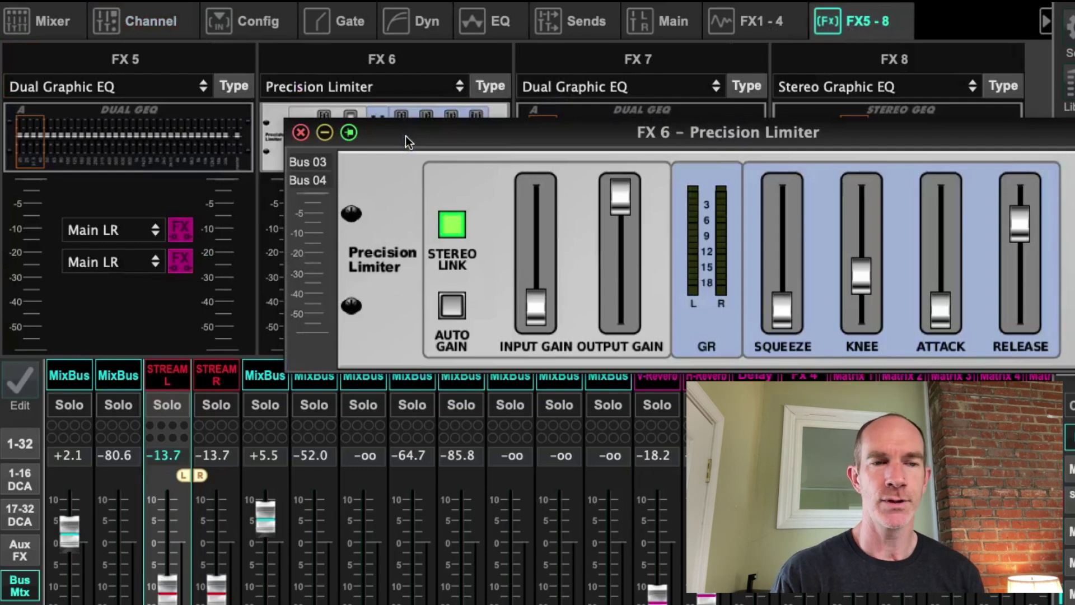
mouse_move(615, 203)
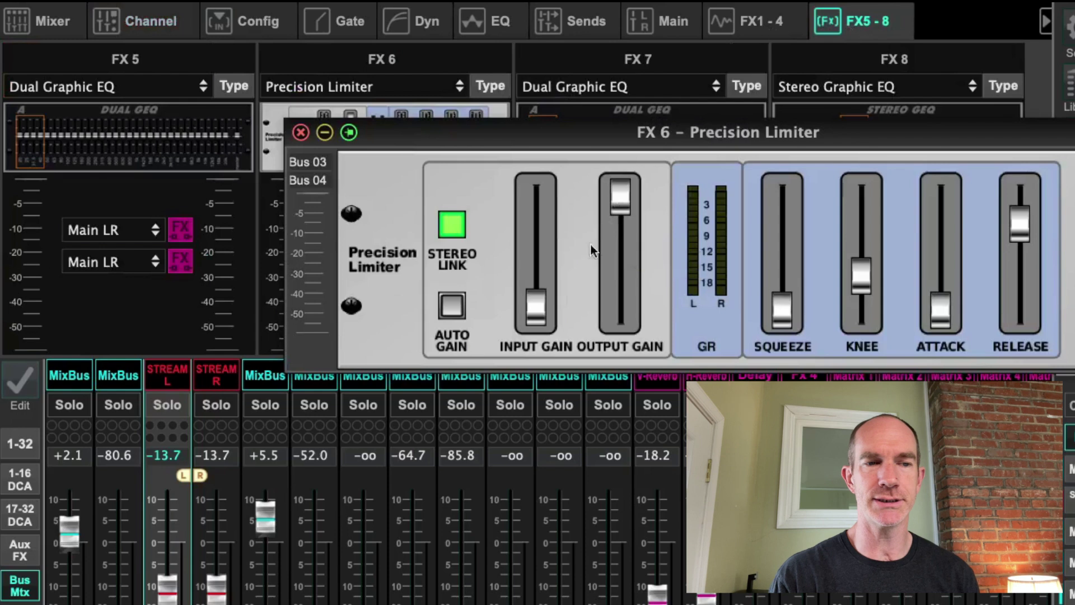
mouse_move(537, 316)
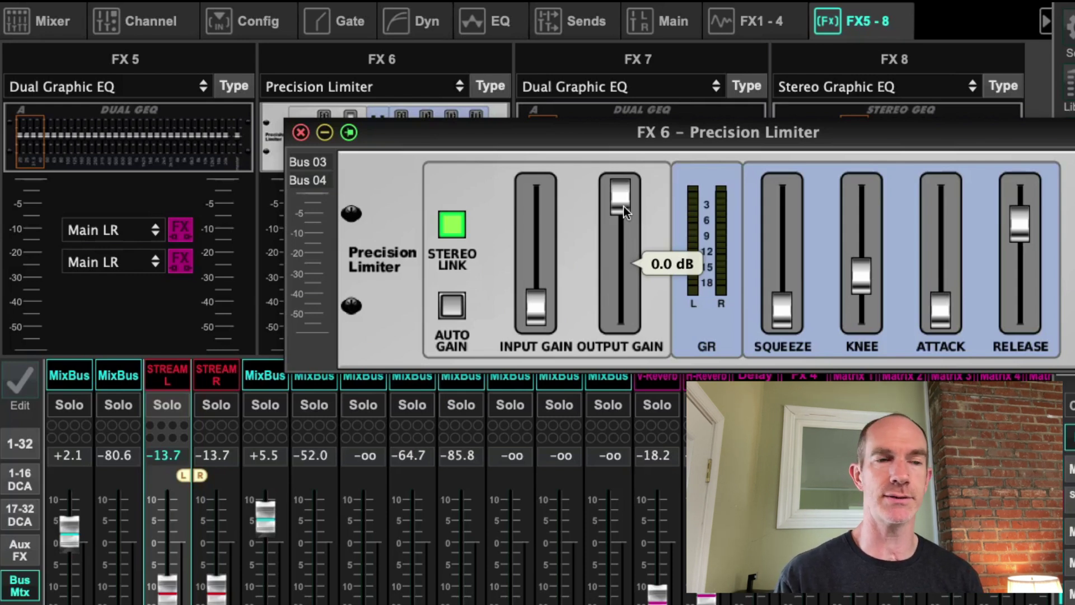
Close the FX 6 editor and switch the STREAM L Fx6L:LIM insert from PRE to post
left_click(300, 133)
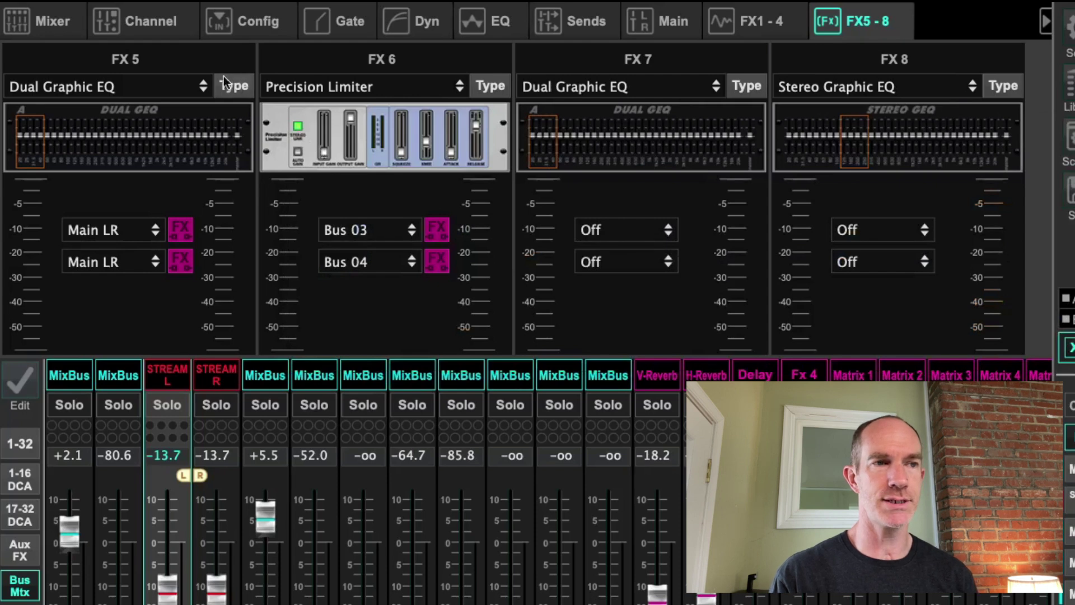
left_click(163, 27)
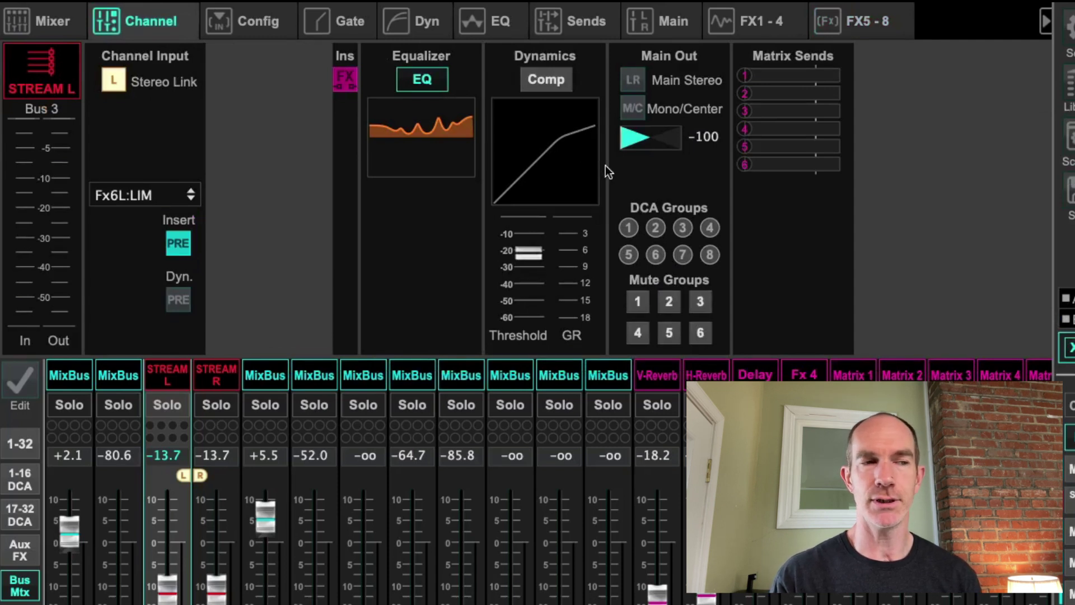
left_click(179, 243)
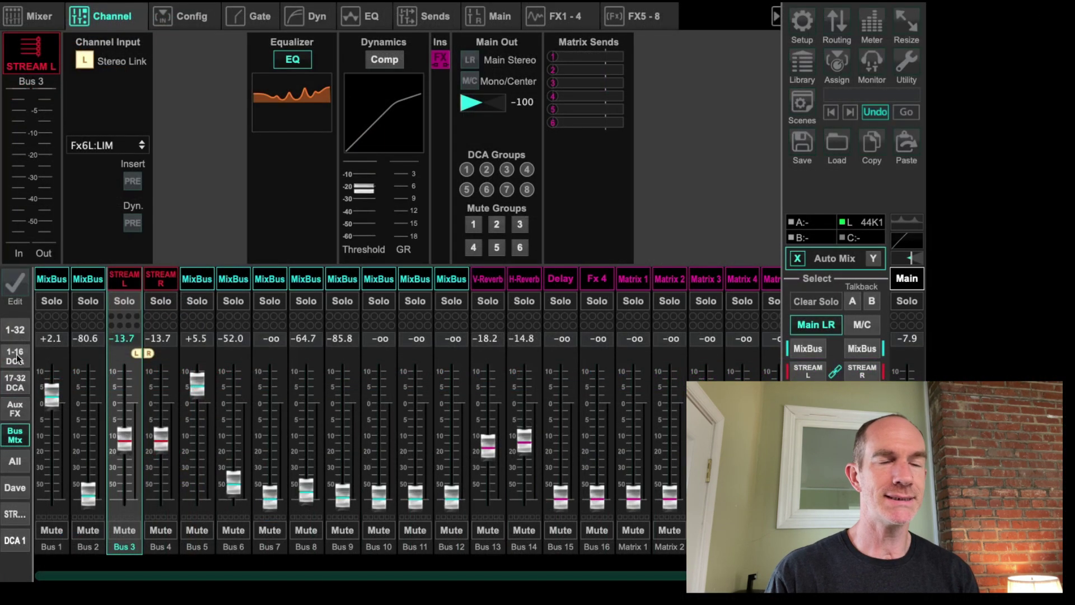
Switch the fader bank to channels 1–16 plus DCAs, showing Main LR levels
left_click(17, 359)
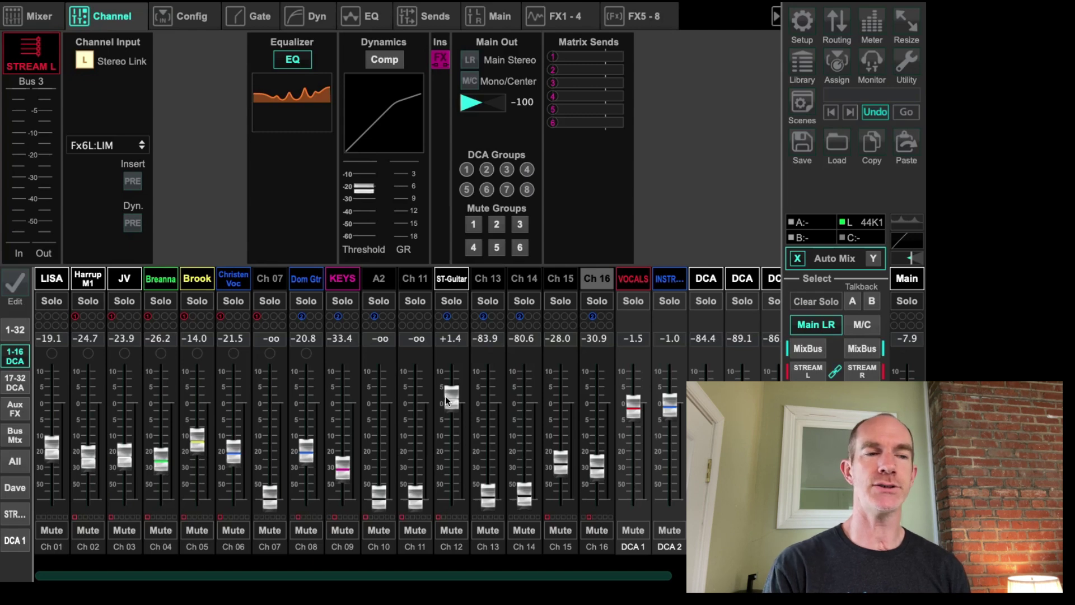
Switch the fader bank to channels 17–32, with Jerry Bass at -33.6 and DRUMS at -8.3
left_click(16, 385)
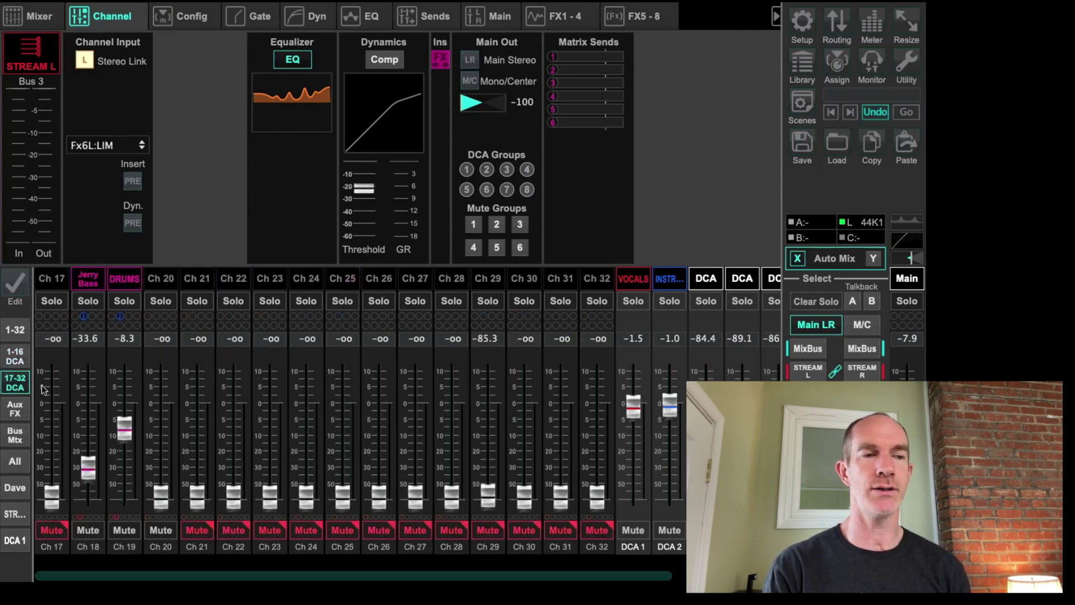